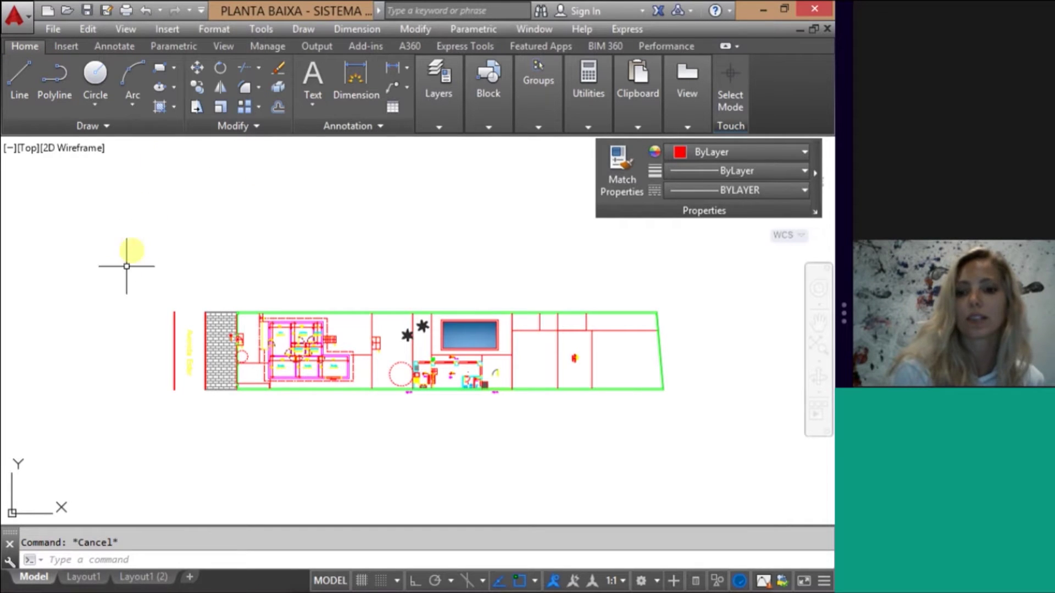
click(160, 294)
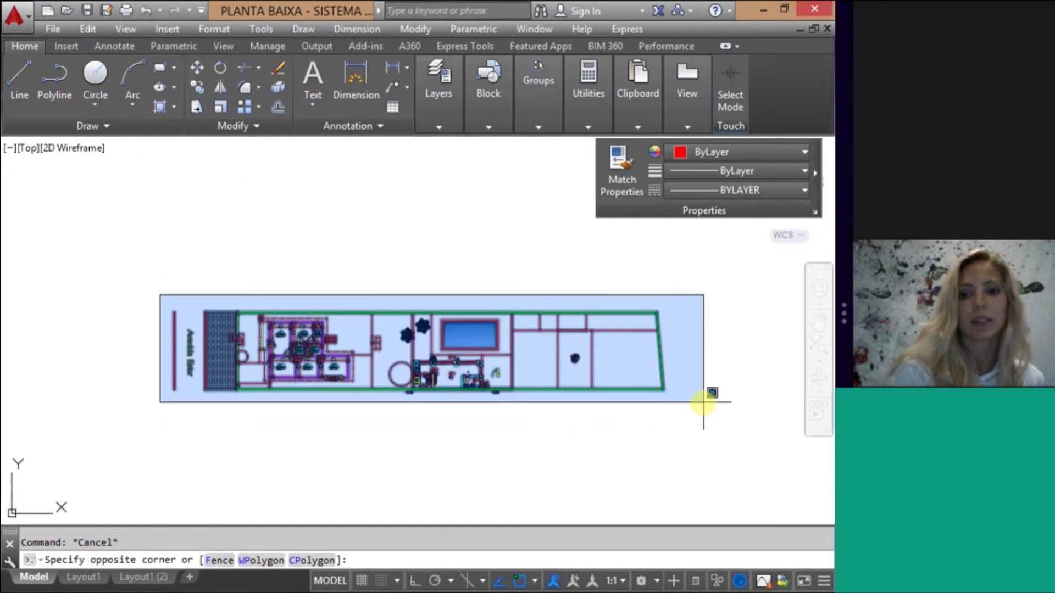
click(274, 307)
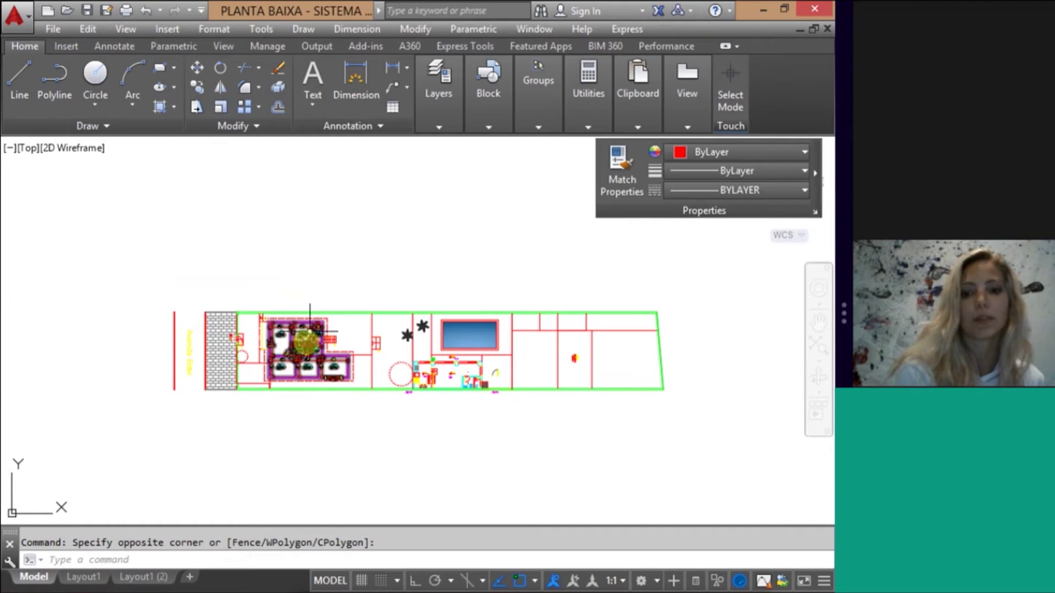
click(252, 297)
click(326, 294)
click(443, 288)
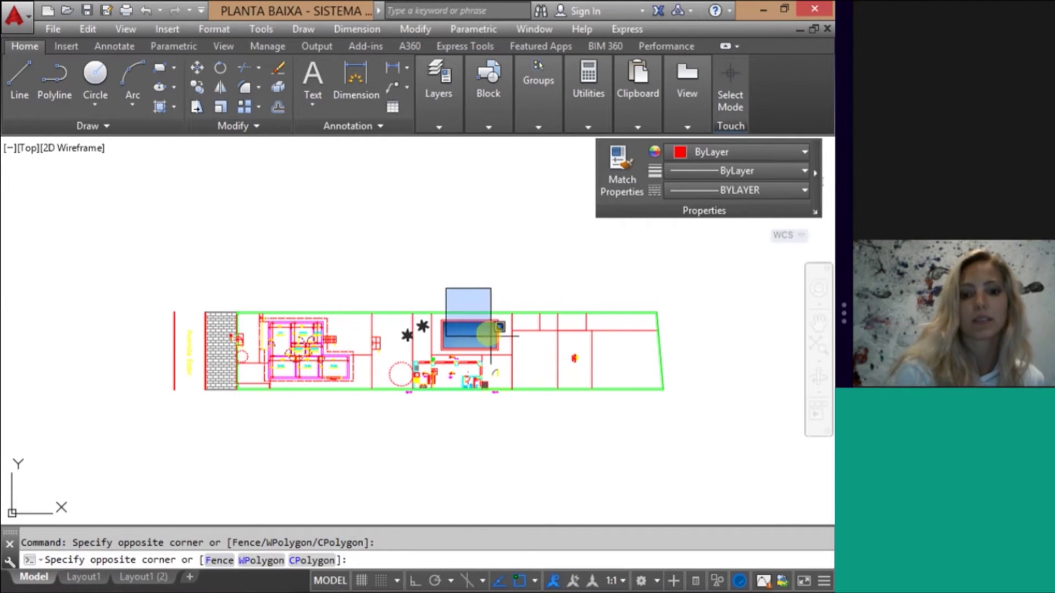
click(450, 333)
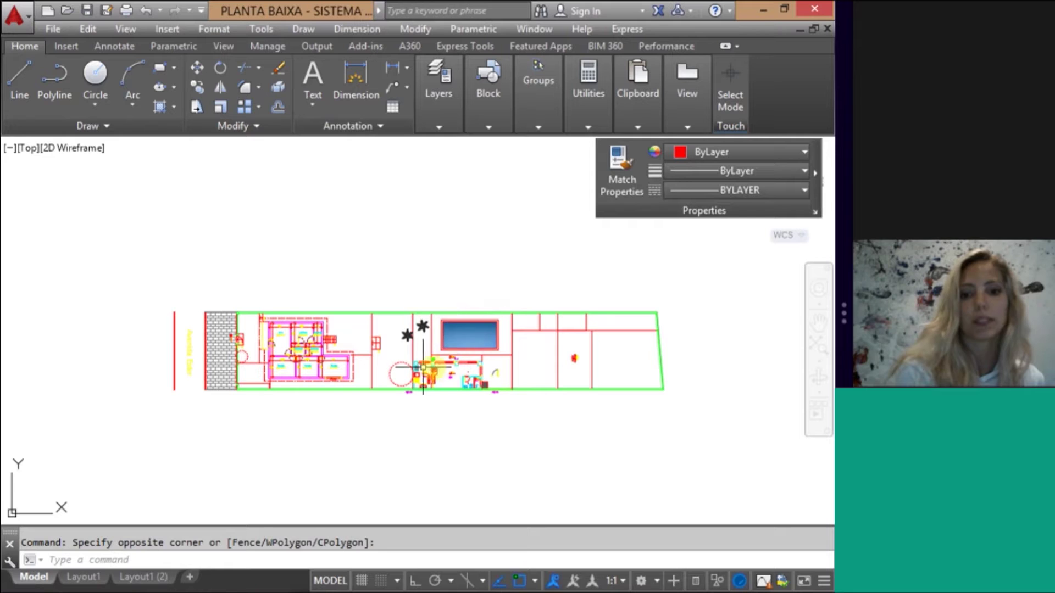
click(477, 384)
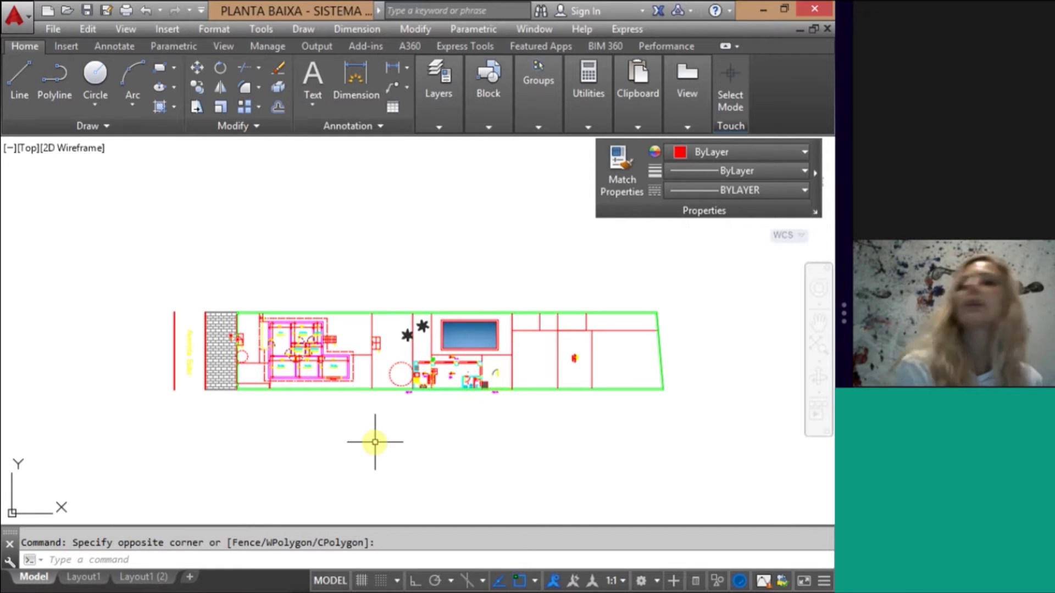
- Save the floor plan to the desktop as PLANTA BAIXA - SISTEMA ELÉTRICO in AutoCAD 2010/LT2010 Drawing (*.dwg) format, replacing the existing file
click(53, 28)
click(141, 220)
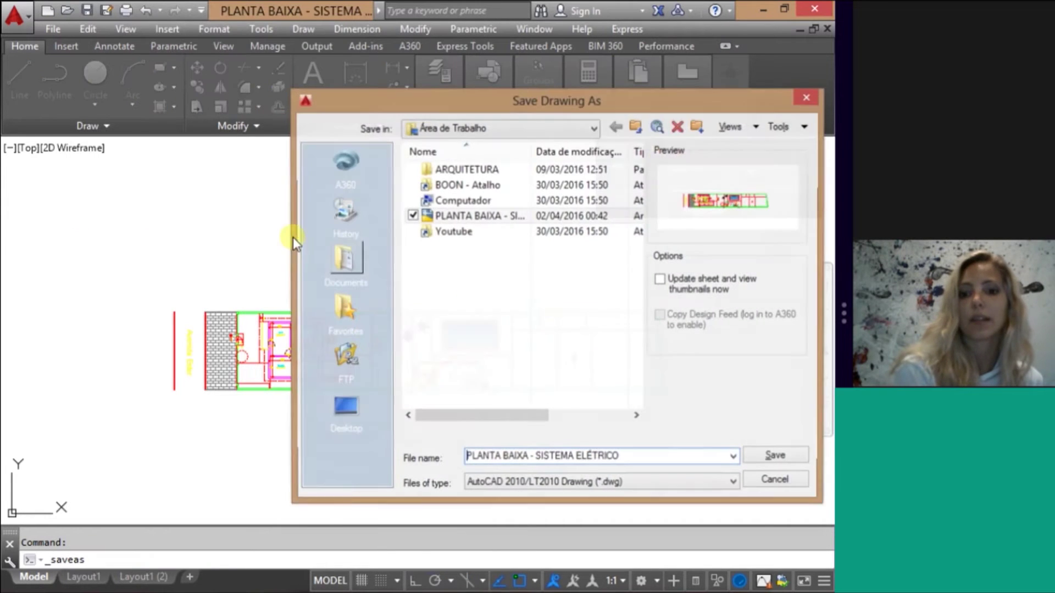
click(346, 409)
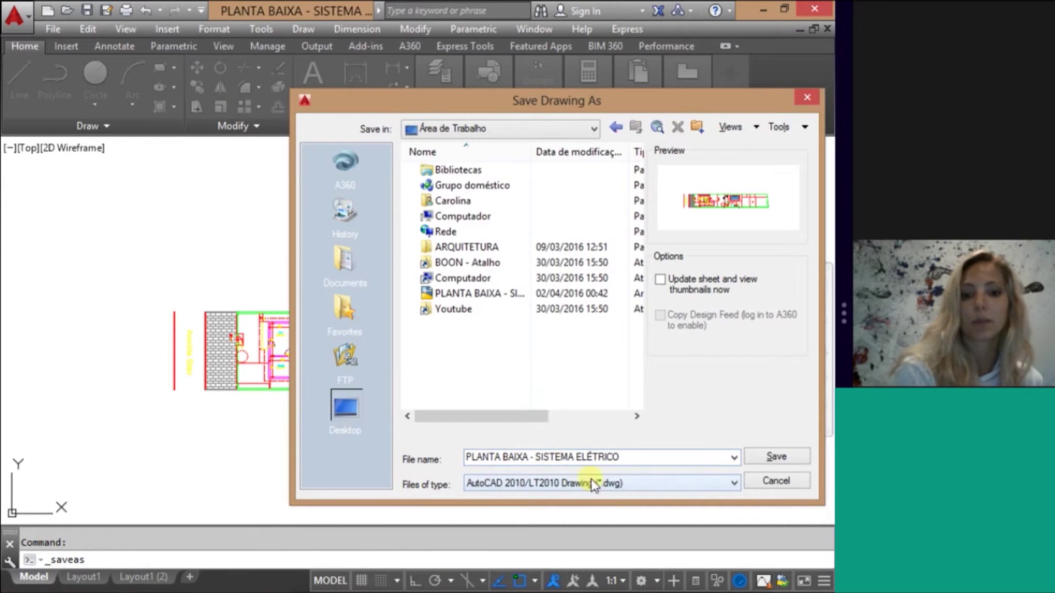
click(509, 484)
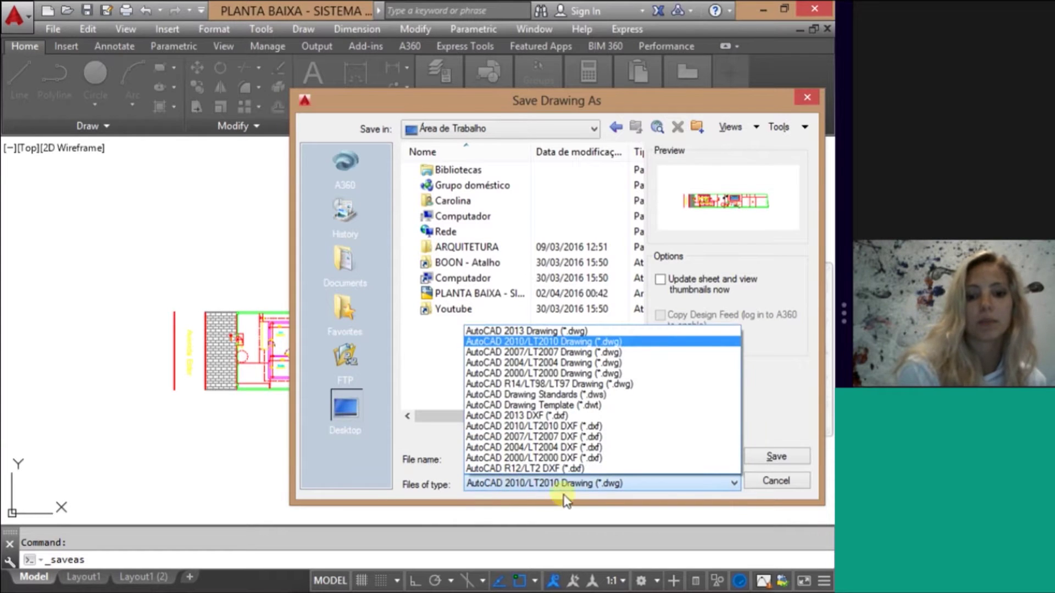
click(511, 341)
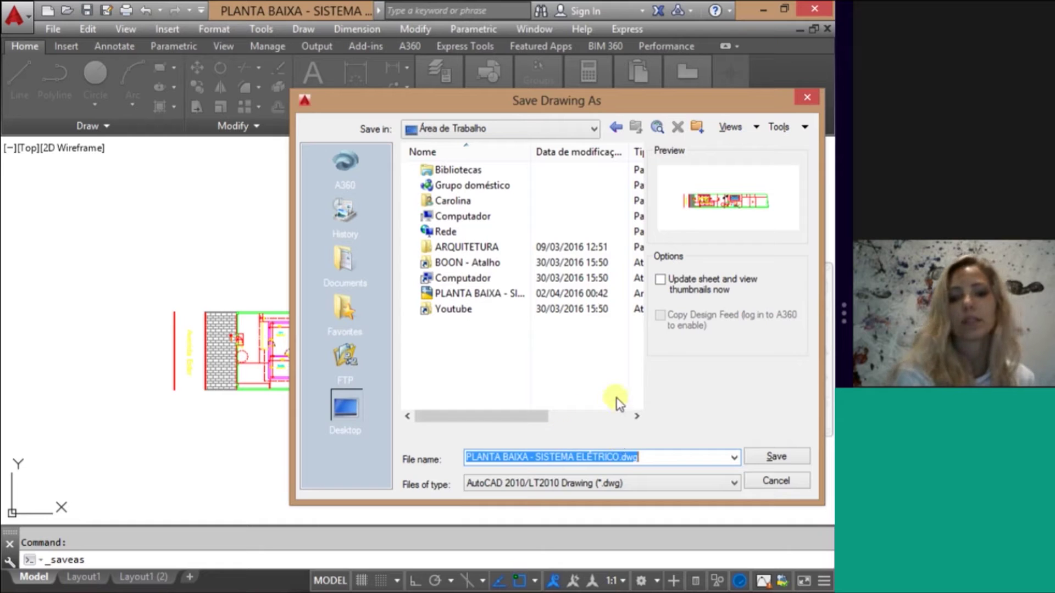
mouse_move(527, 103)
mouse_down()
mouse_move(434, 97)
mouse_move(455, 74)
mouse_up()
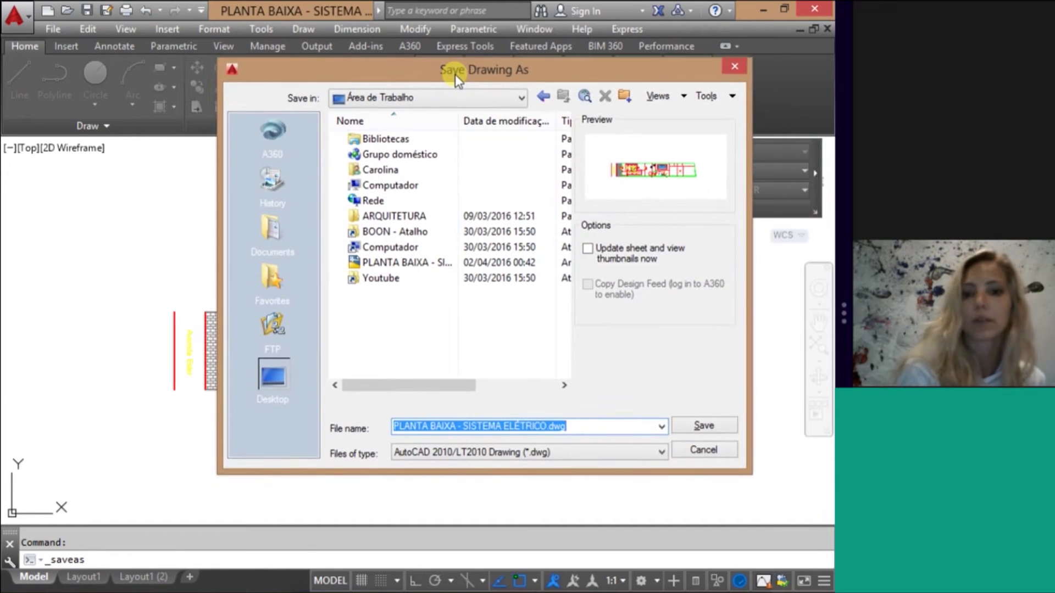
click(699, 428)
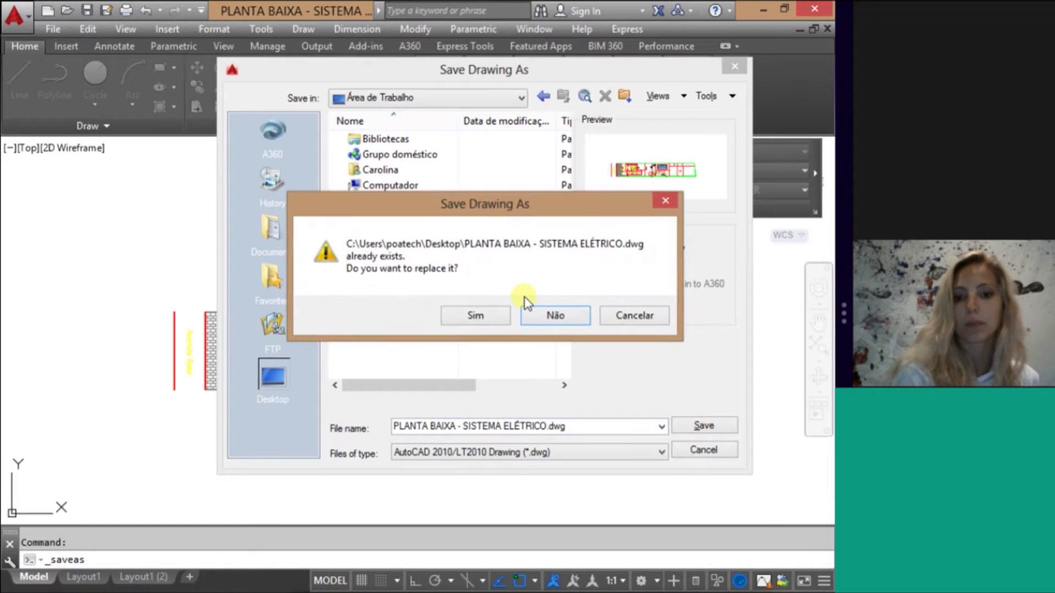
click(471, 318)
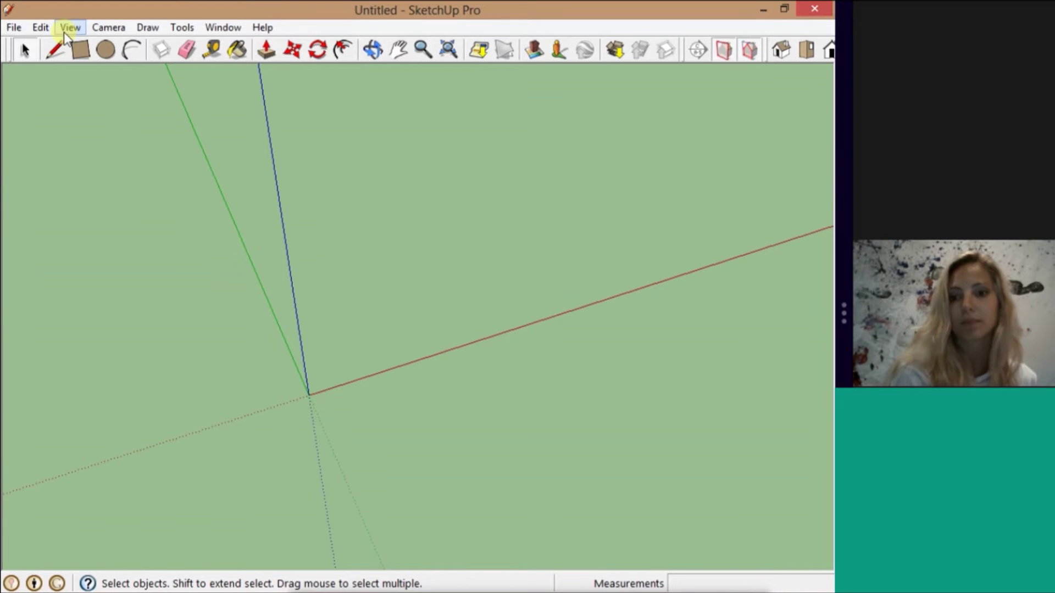
- Switch to SketchUp, import the desktop file PLANTA BAIXA - SISTEMA ELÉTRICO as an AutoCAD file, and review and close the import results
click(13, 28)
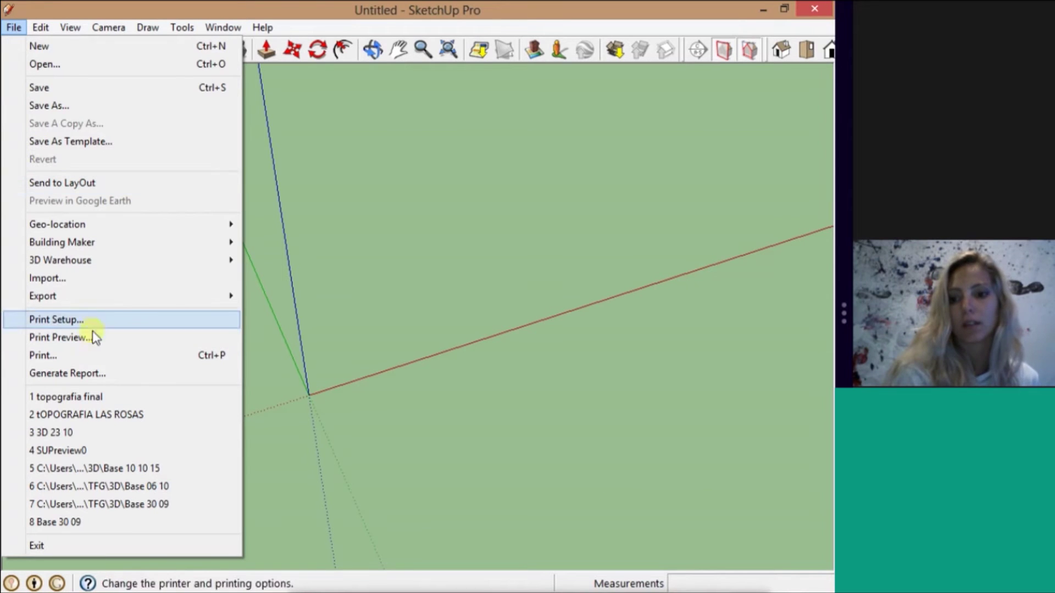
click(104, 282)
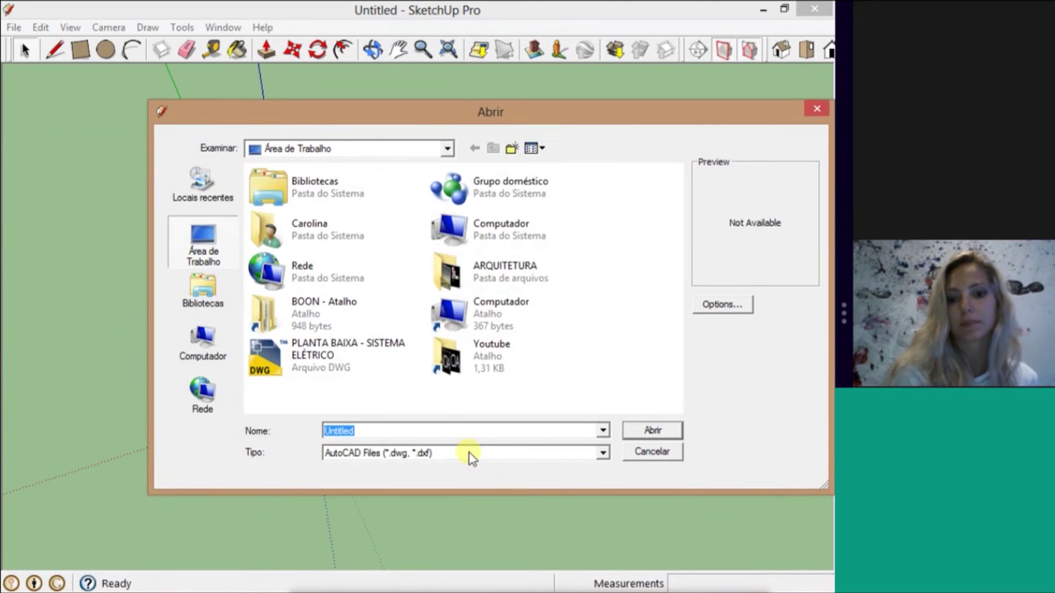
click(213, 241)
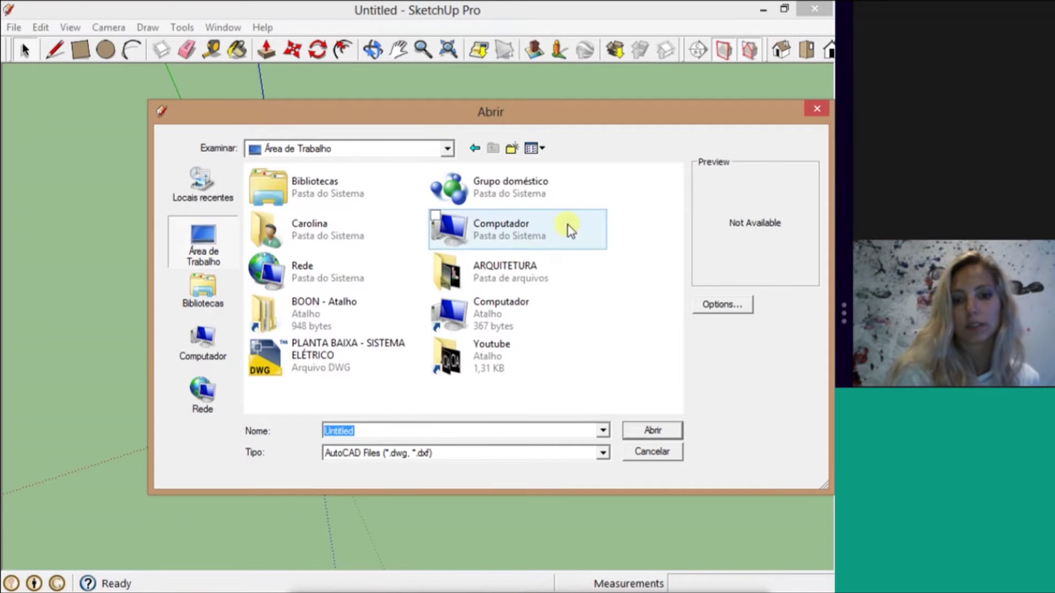
click(322, 357)
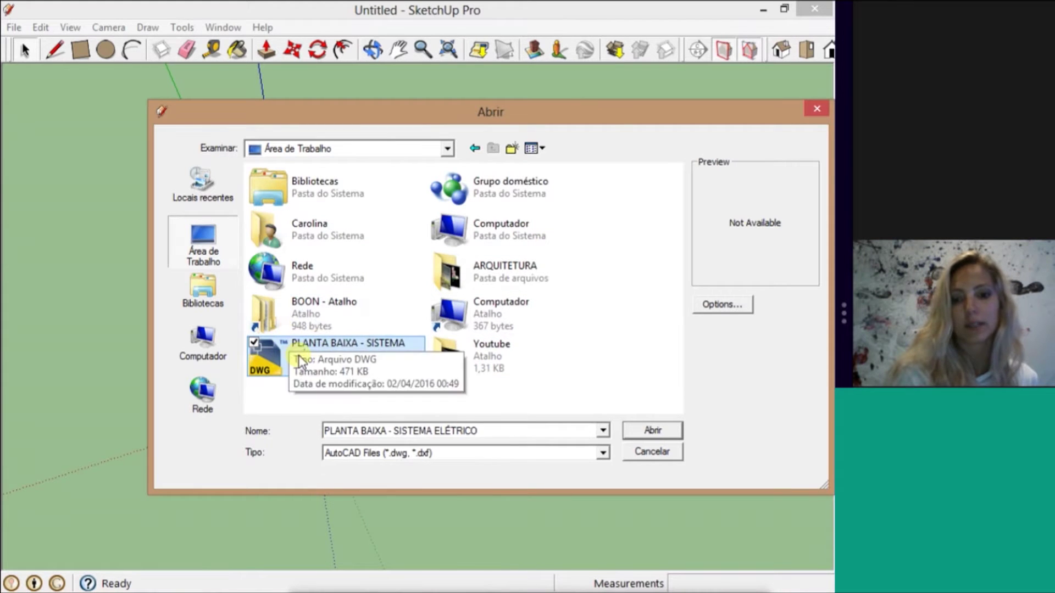
click(651, 431)
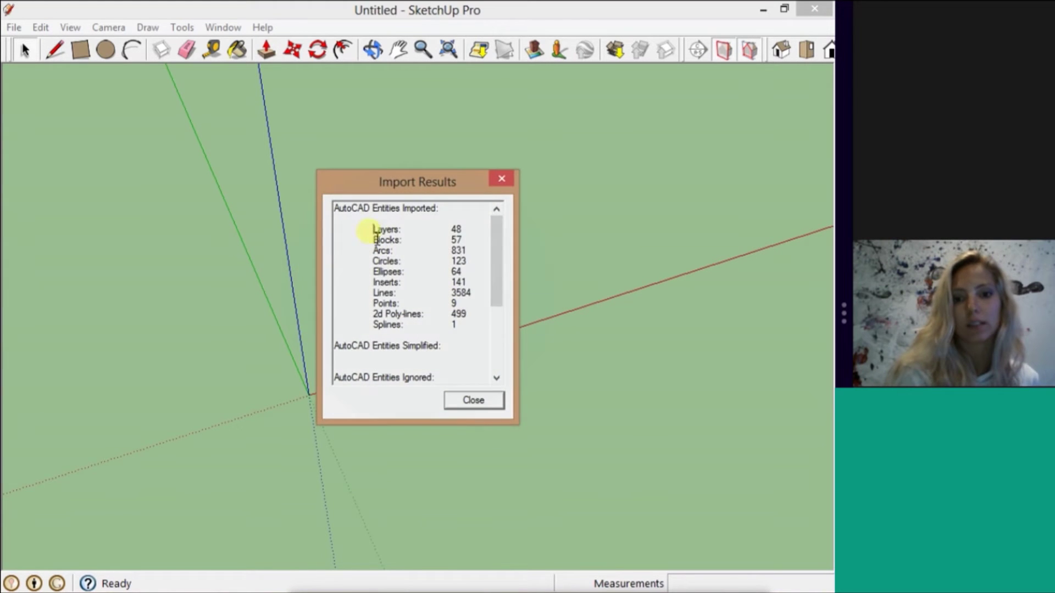
drag(374, 231, 478, 282)
click(473, 285)
scroll(471, 287, down, 4)
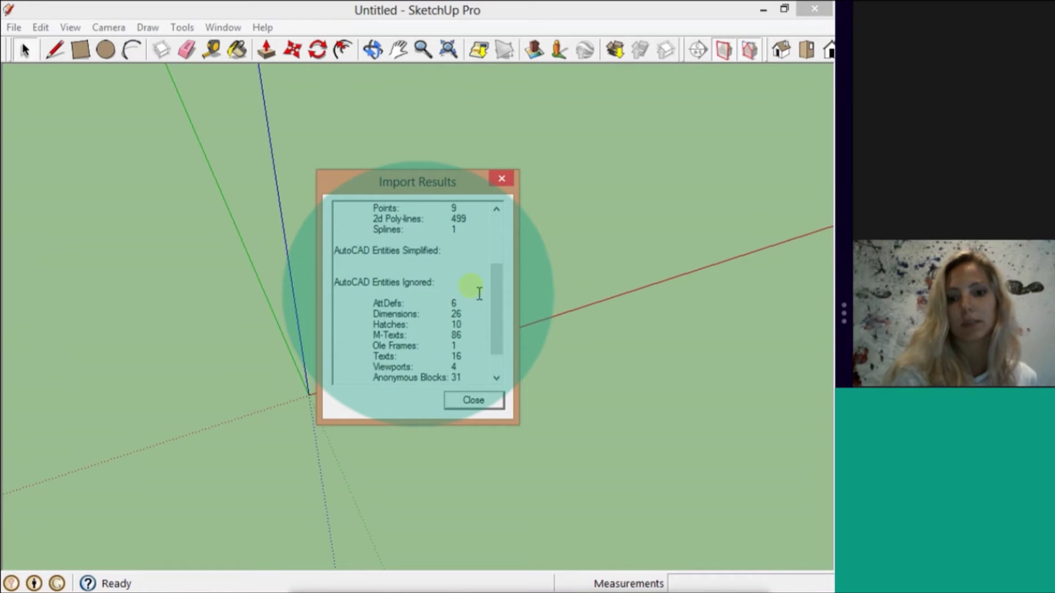
click(473, 401)
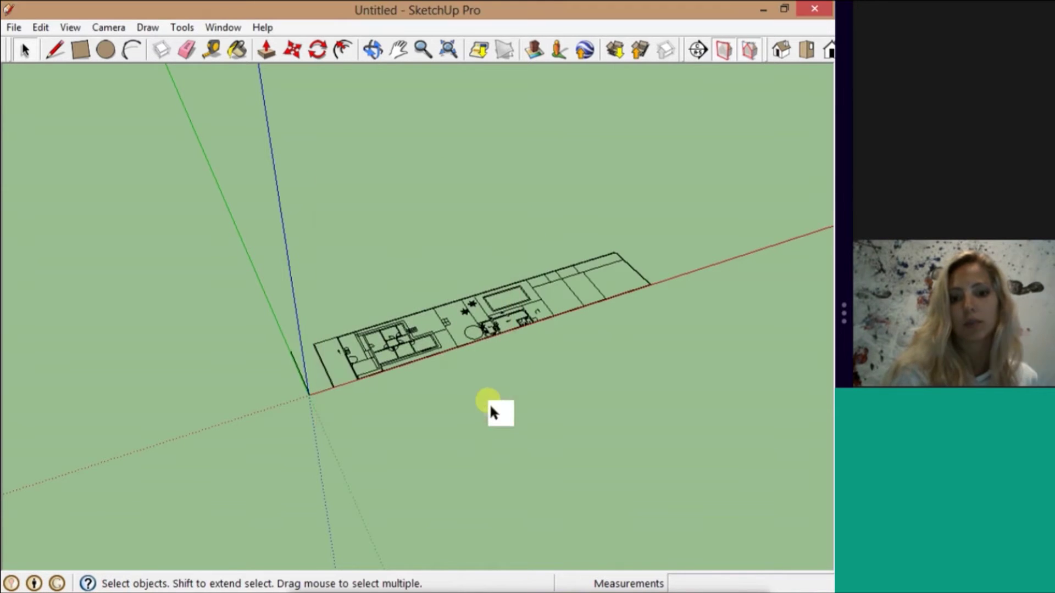
- Measure the thickness of the house's outer wall at its front corner with the Tape Measure tool
scroll(524, 261, up, 3)
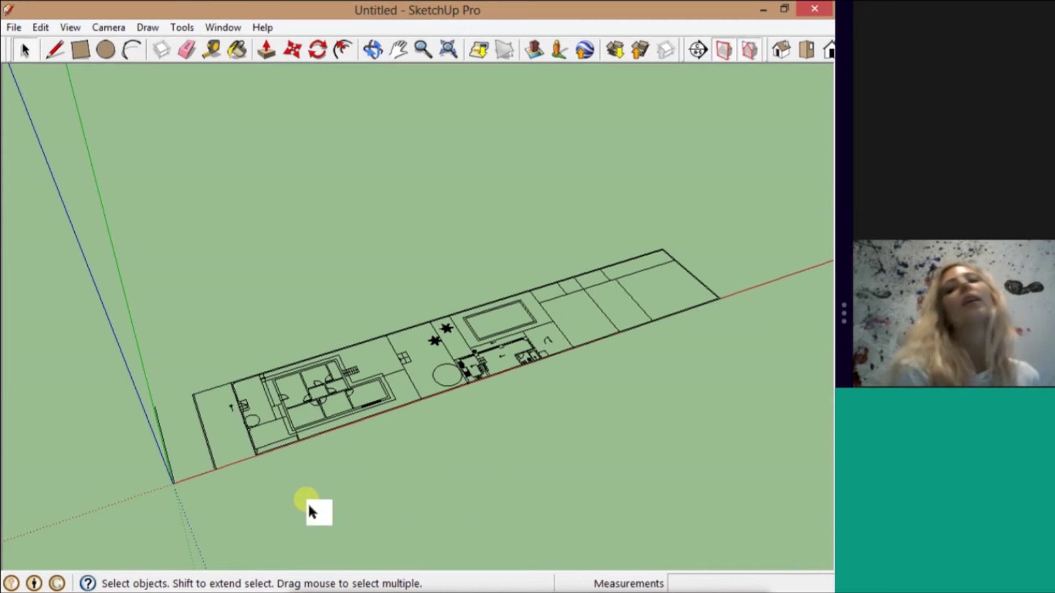
scroll(186, 437, up, 3)
scroll(249, 430, down, 3)
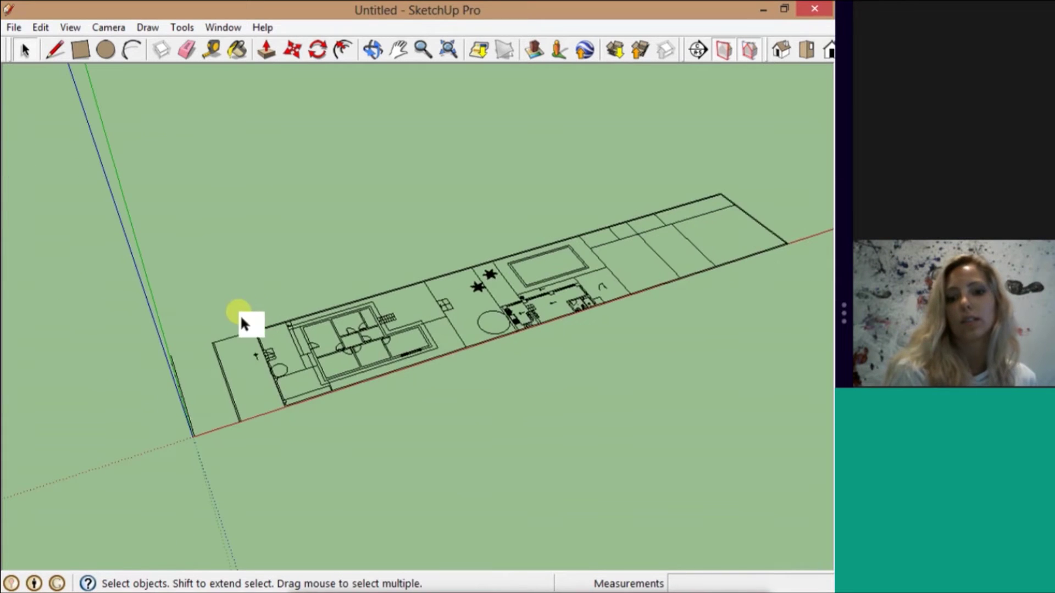
middle_drag(251, 340, 420, 354)
scroll(420, 349, up, 3)
scroll(355, 358, up, 2)
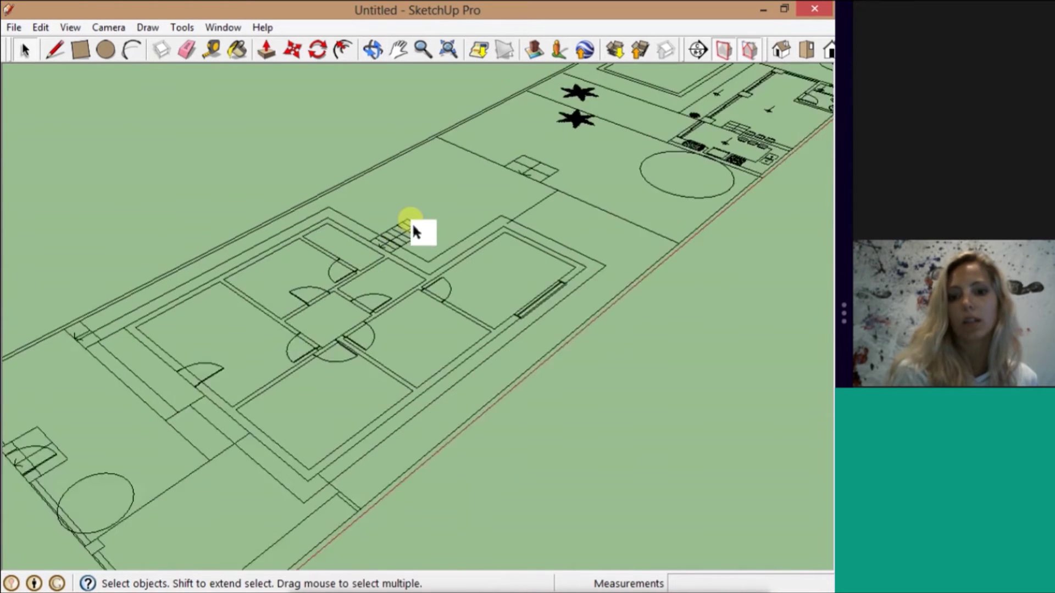
middle_drag(414, 229, 329, 247)
click(211, 50)
scroll(336, 440, up, 6)
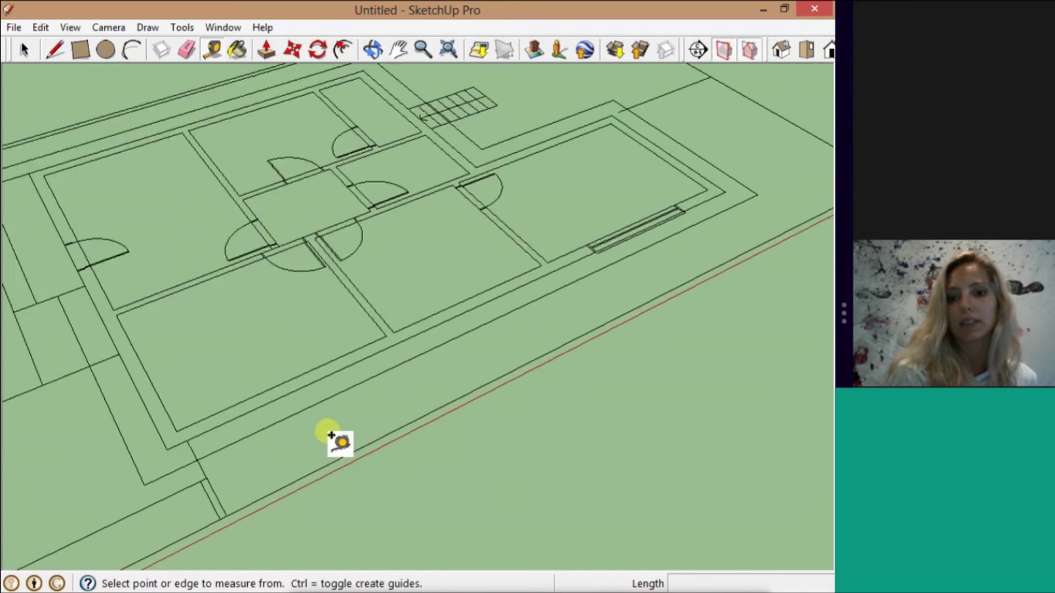
click(151, 443)
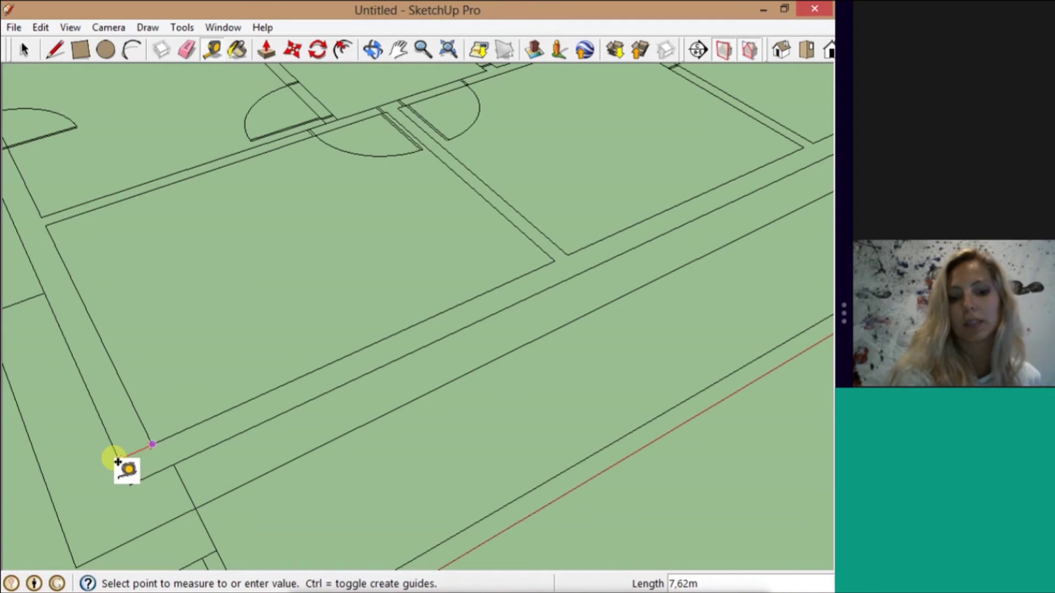
click(118, 462)
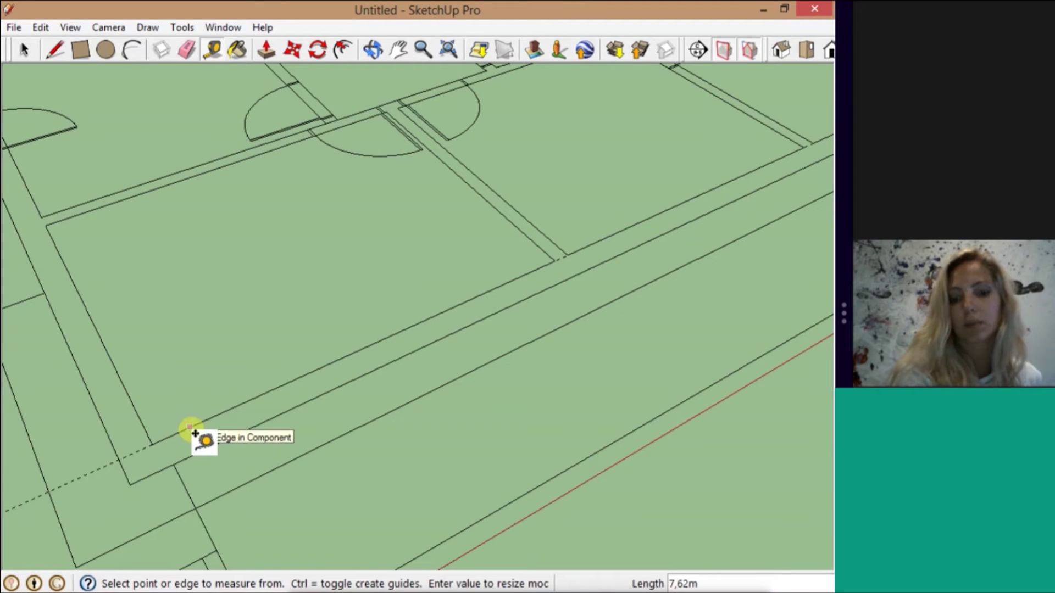
click(154, 445)
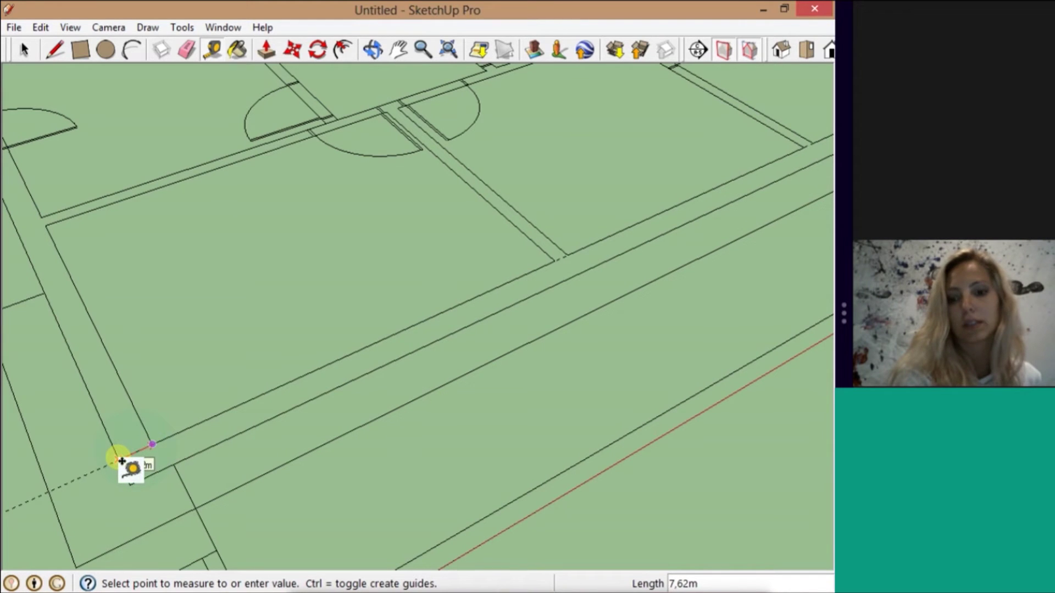
click(121, 462)
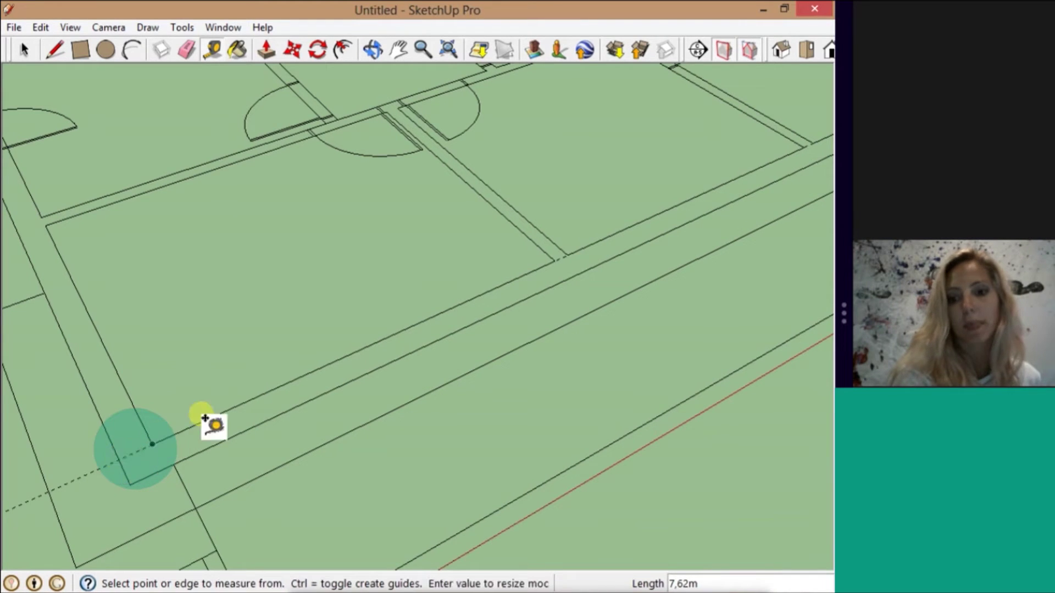
- Measure the wall thickness at the same corner again and resize the whole model so that it equals 0,15 m
click(152, 450)
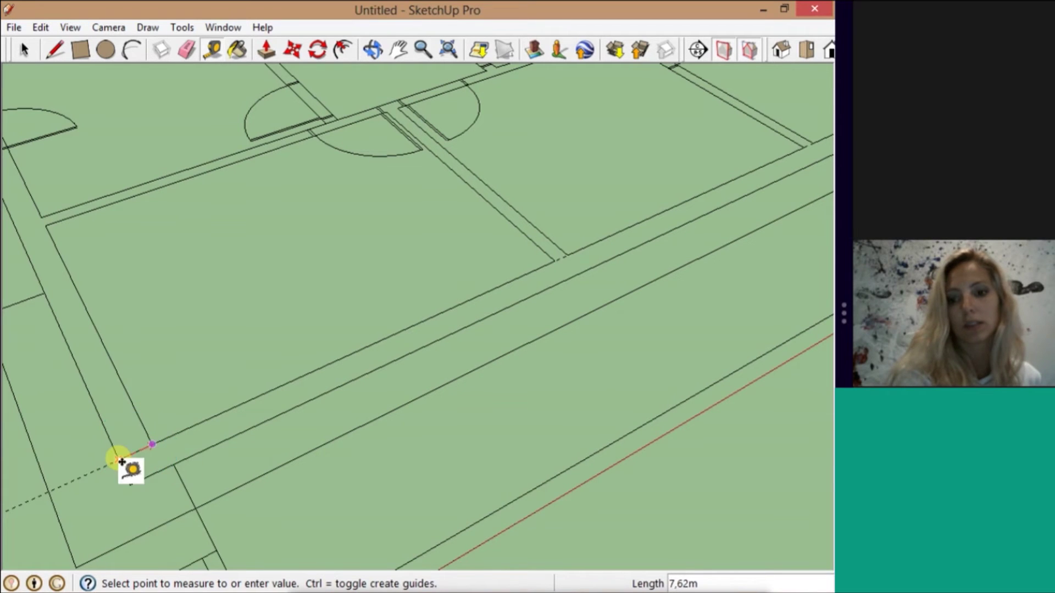
click(188, 451)
text(,15)
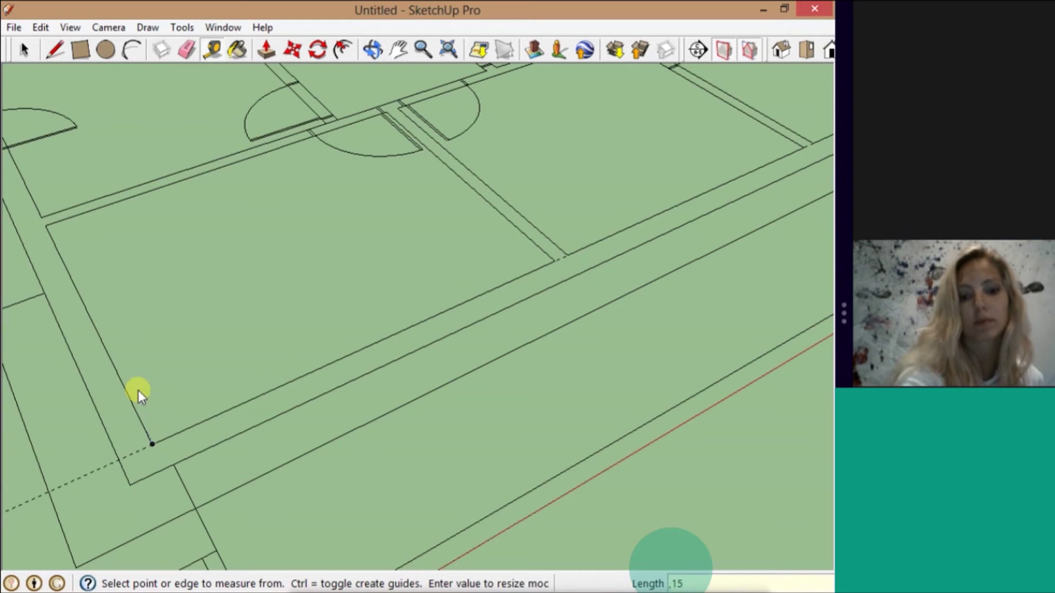
key(Return)
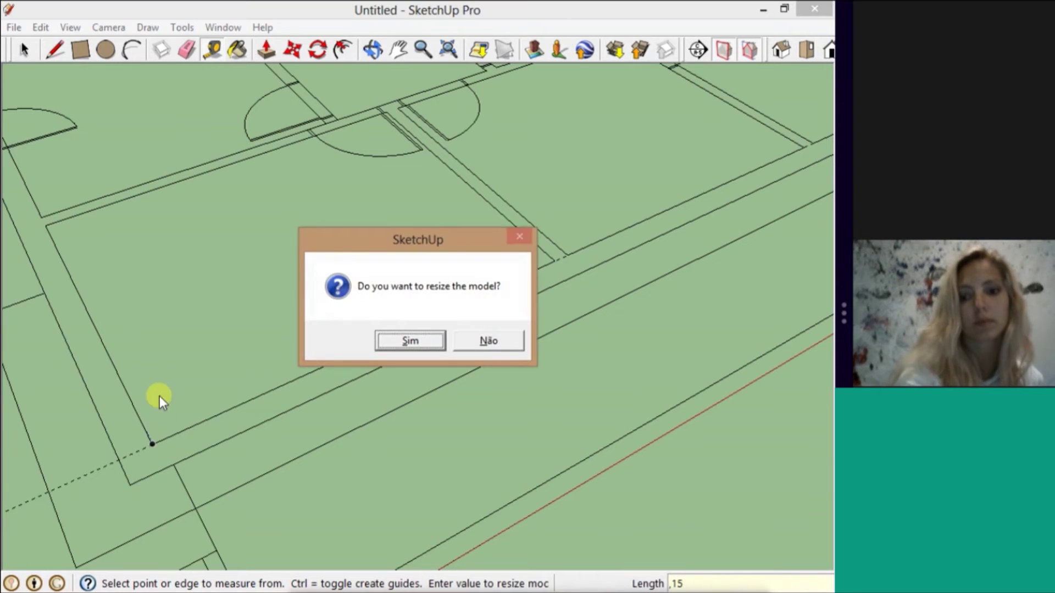
click(411, 340)
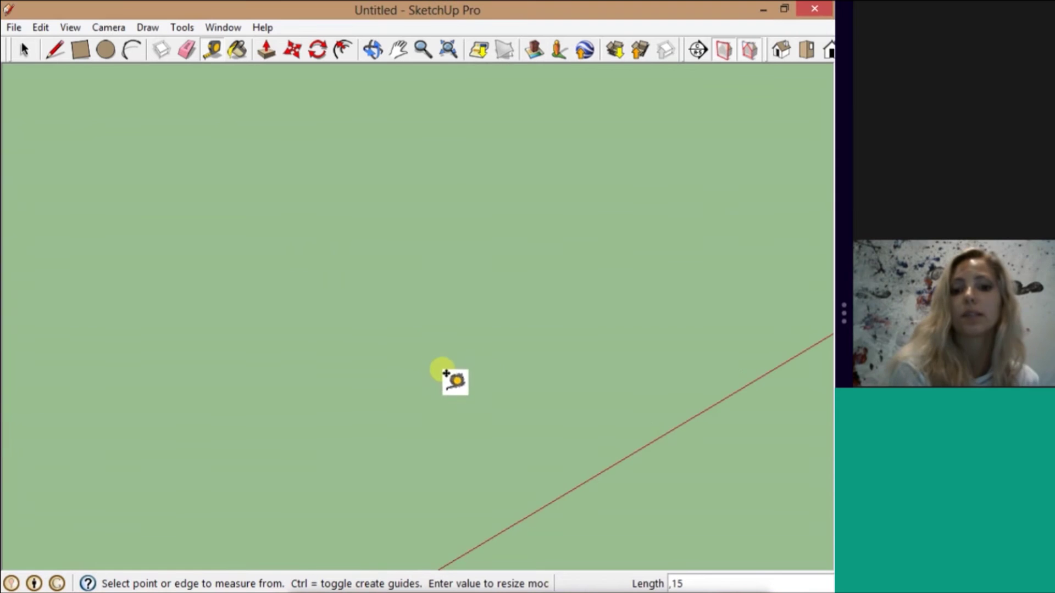
- Check the resized plan by measuring the outer wall thickness at the house's front corner and beside the front door with Tape Measure
scroll(600, 159, down, 6)
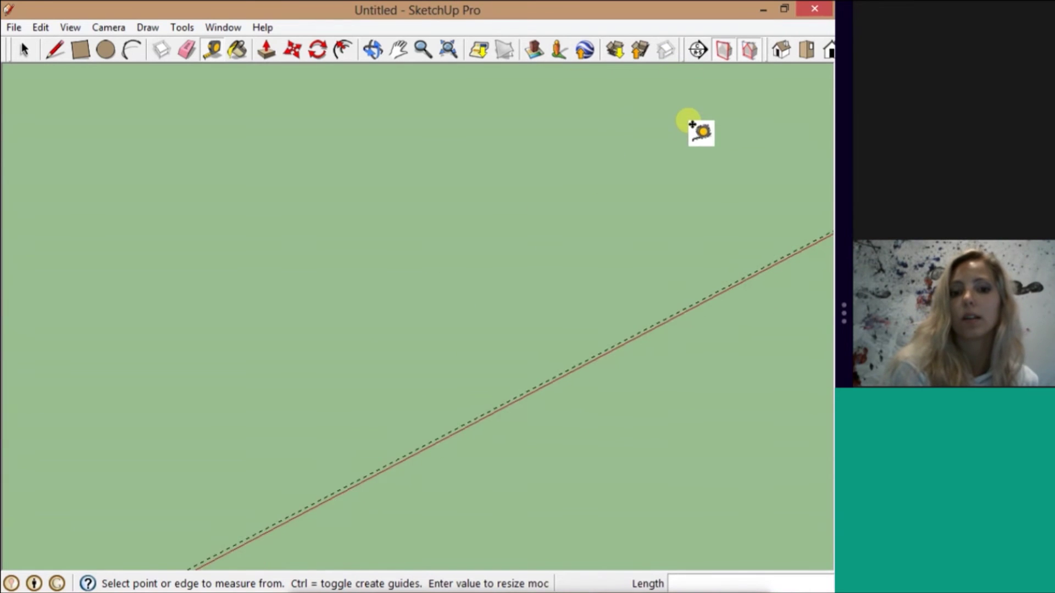
scroll(704, 149, down, 3)
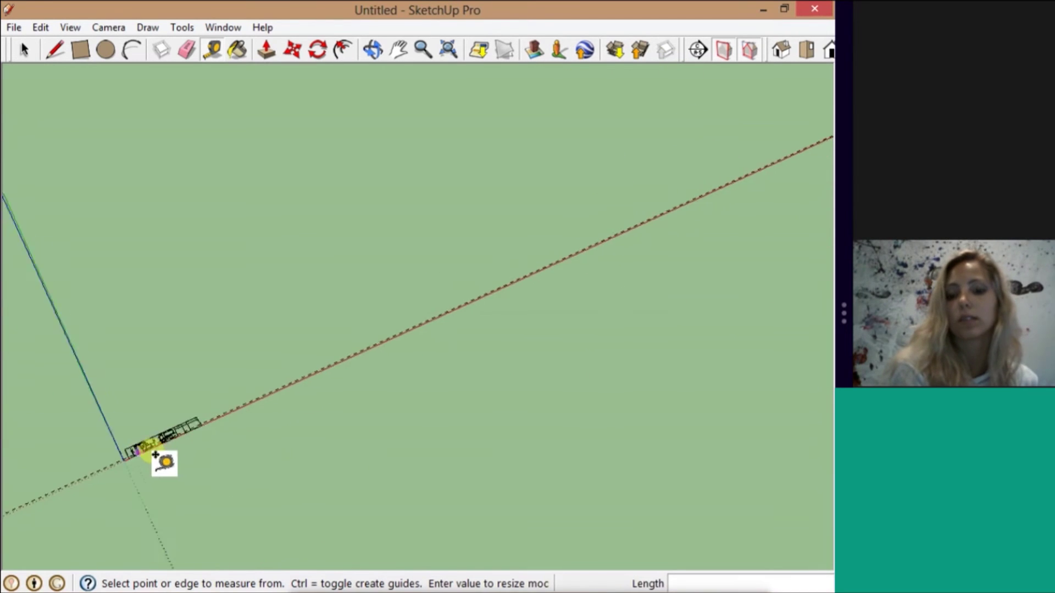
scroll(47, 478, up, 4)
scroll(115, 519, up, 8)
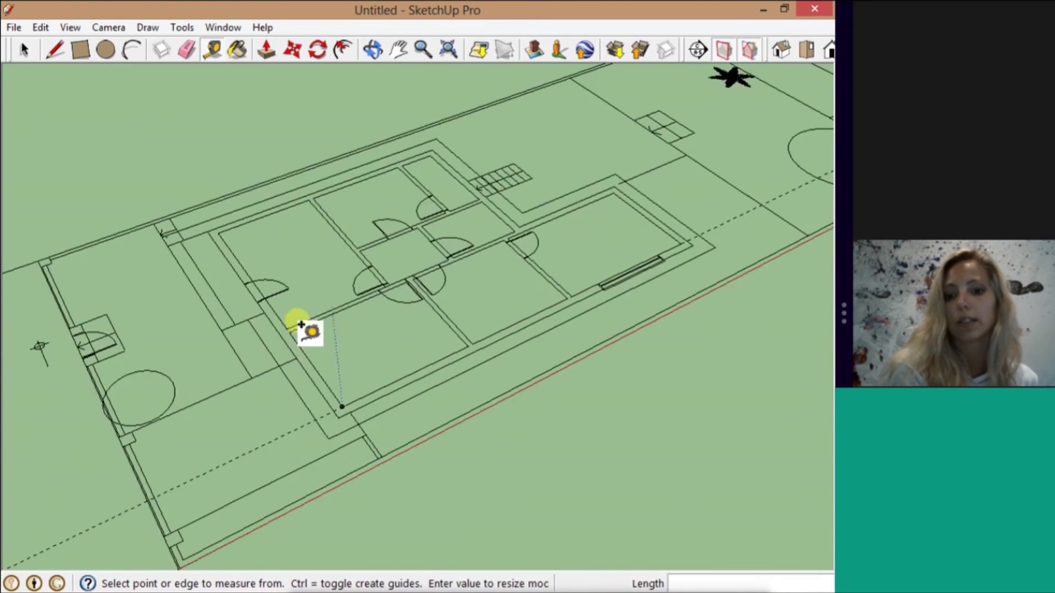
scroll(220, 417, up, 2)
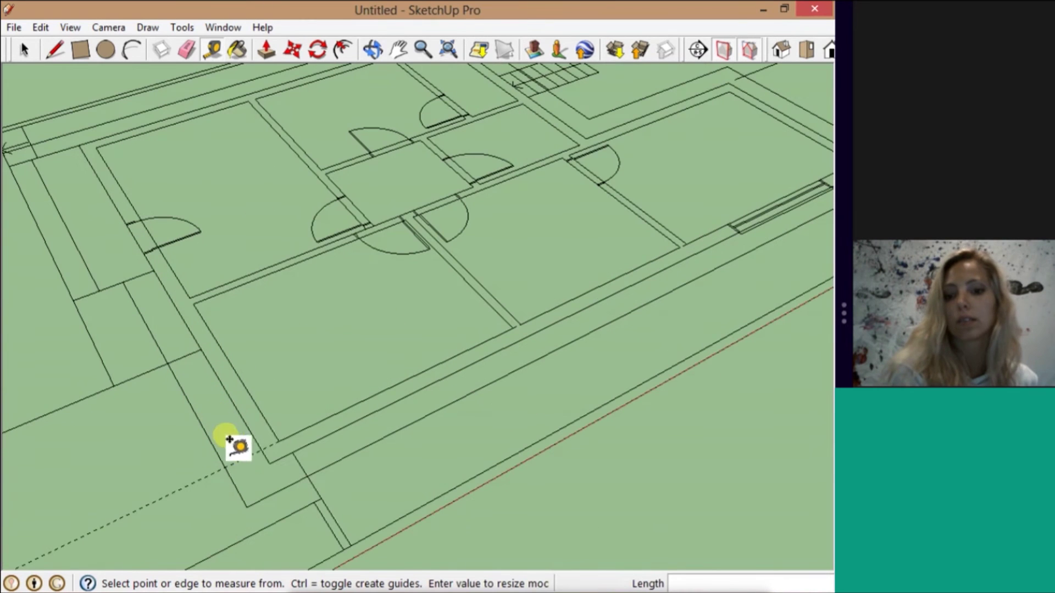
click(279, 443)
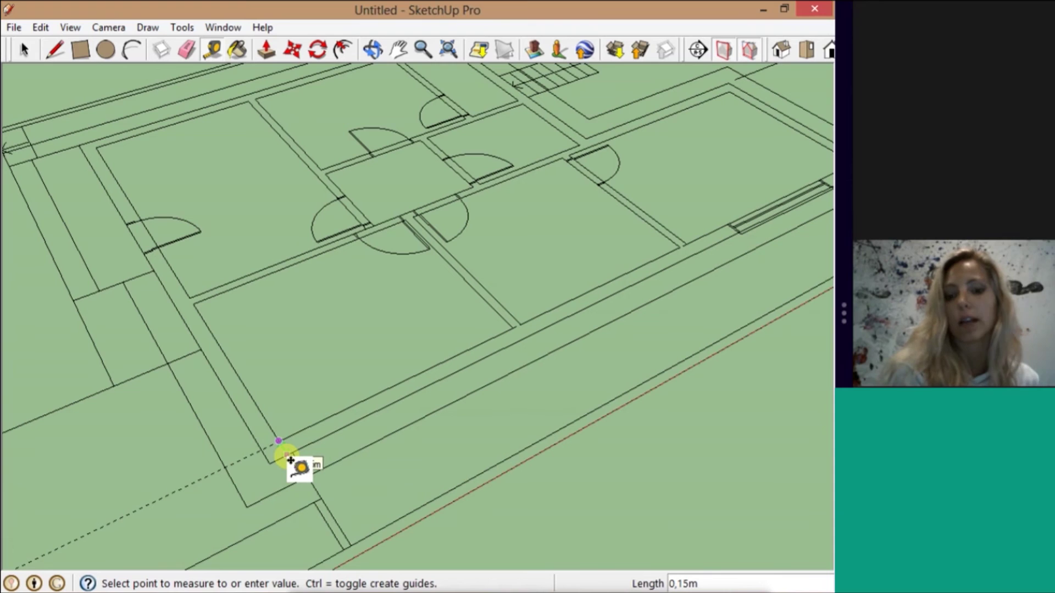
click(311, 400)
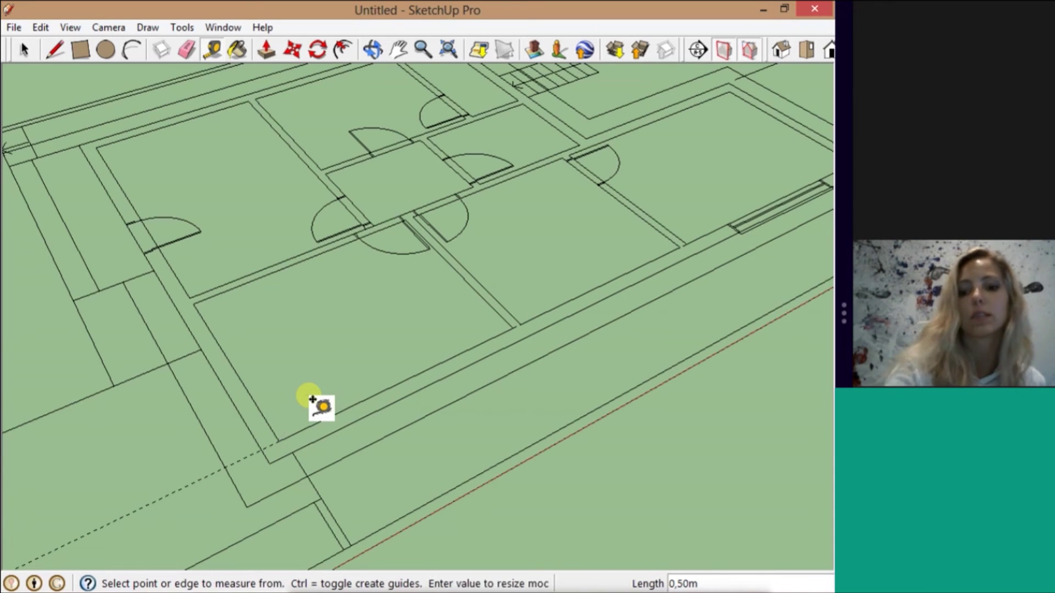
click(142, 255)
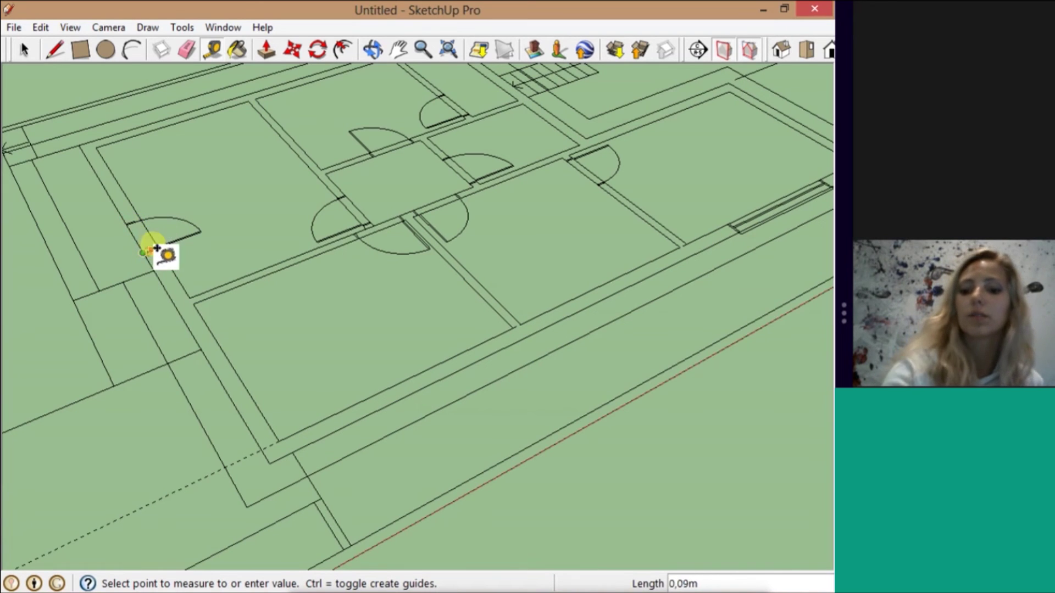
click(212, 277)
- Measure the short side of the swimming pool's outer outline with the Tape Measure tool
scroll(431, 329, down, 3)
scroll(593, 336, down, 5)
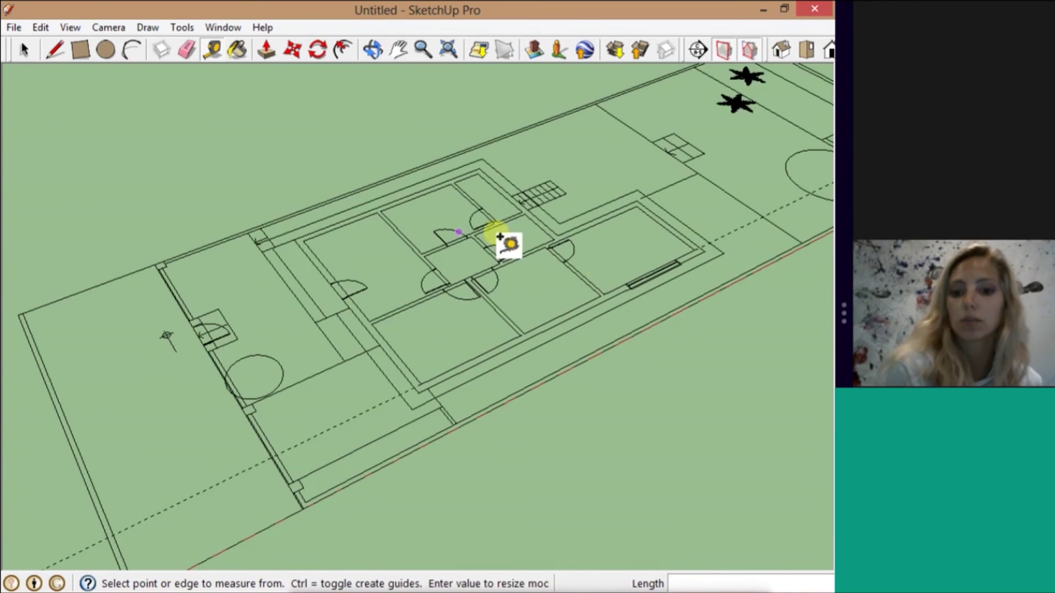
scroll(571, 186, up, 3)
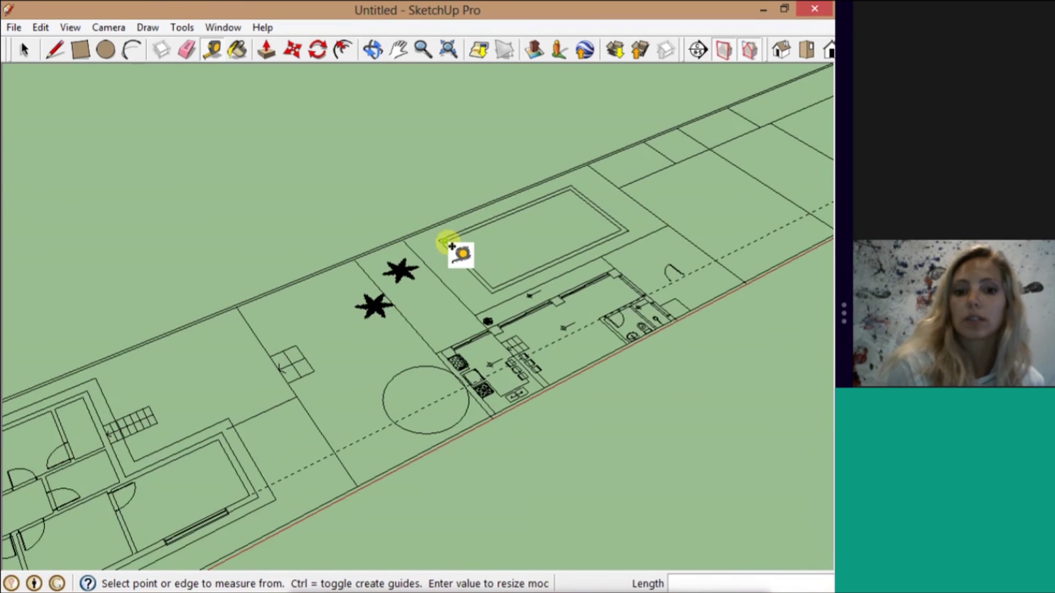
click(438, 239)
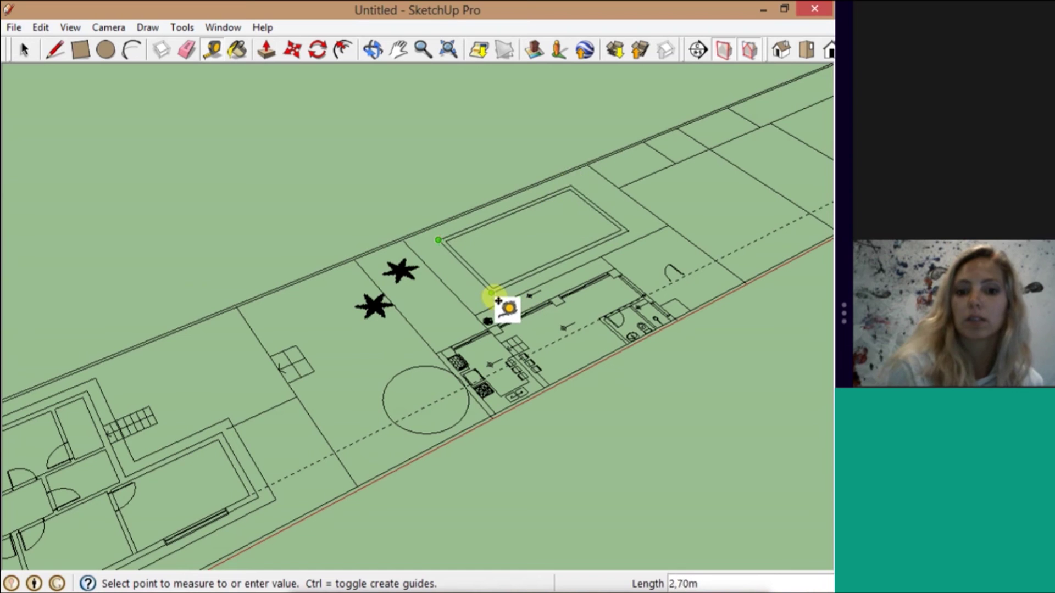
scroll(490, 146, down, 3)
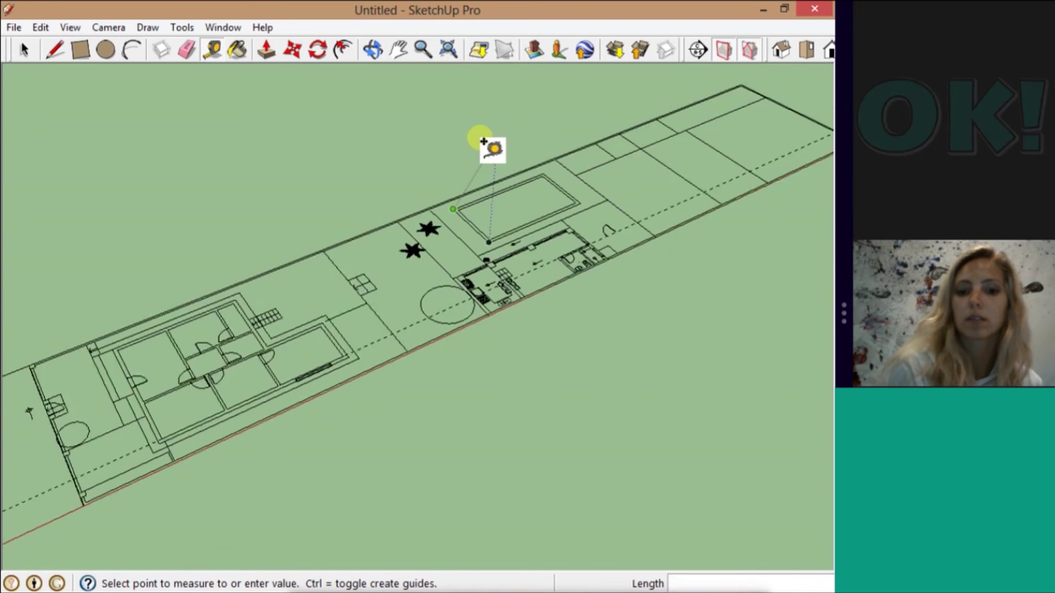
click(635, 240)
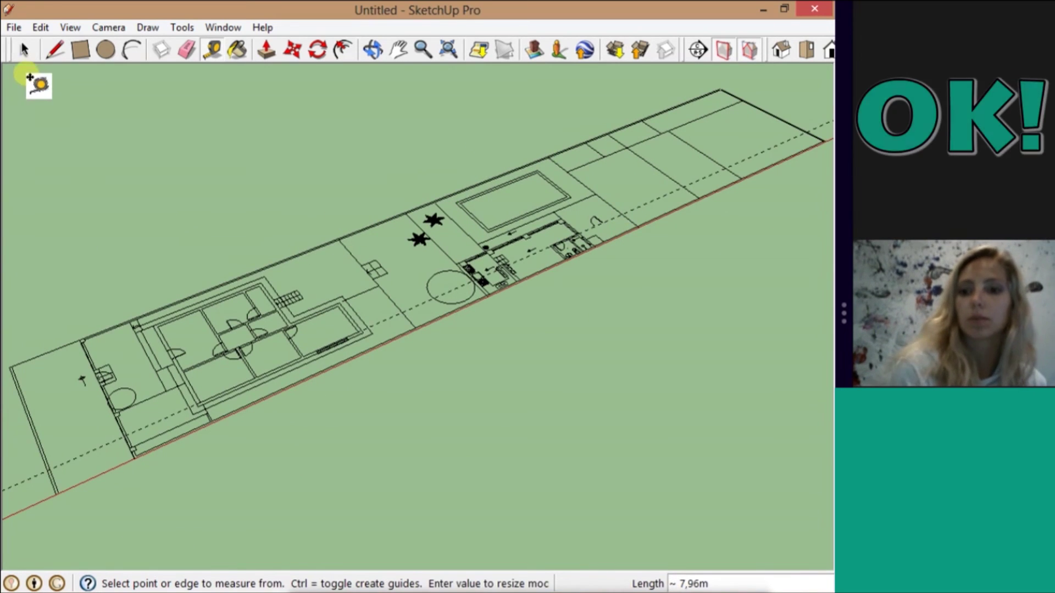
- Select the dashed guide line running lengthwise through the floor plan and delete it
click(24, 49)
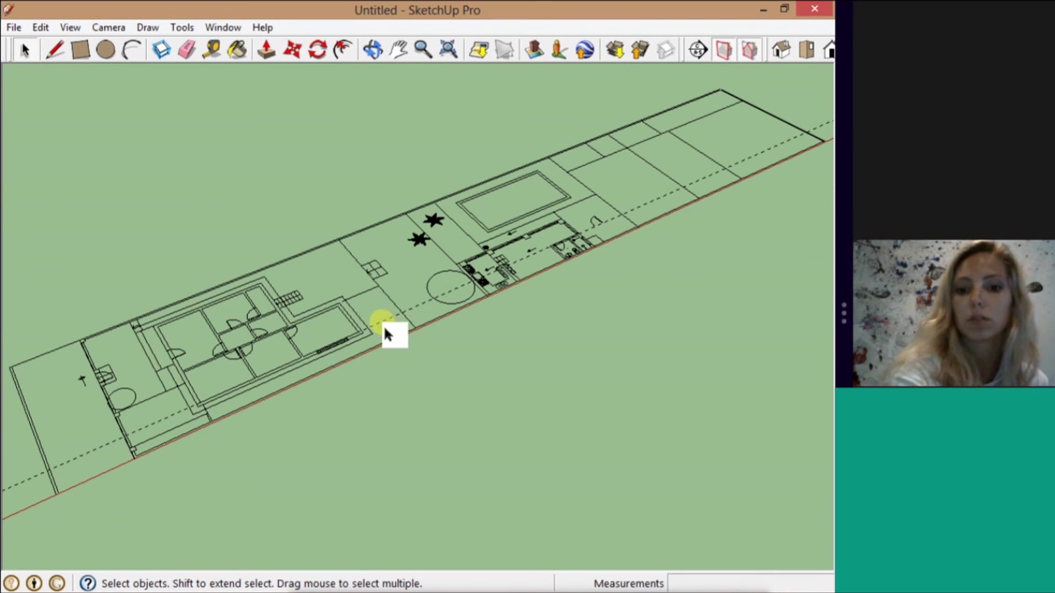
scroll(408, 308, down, 3)
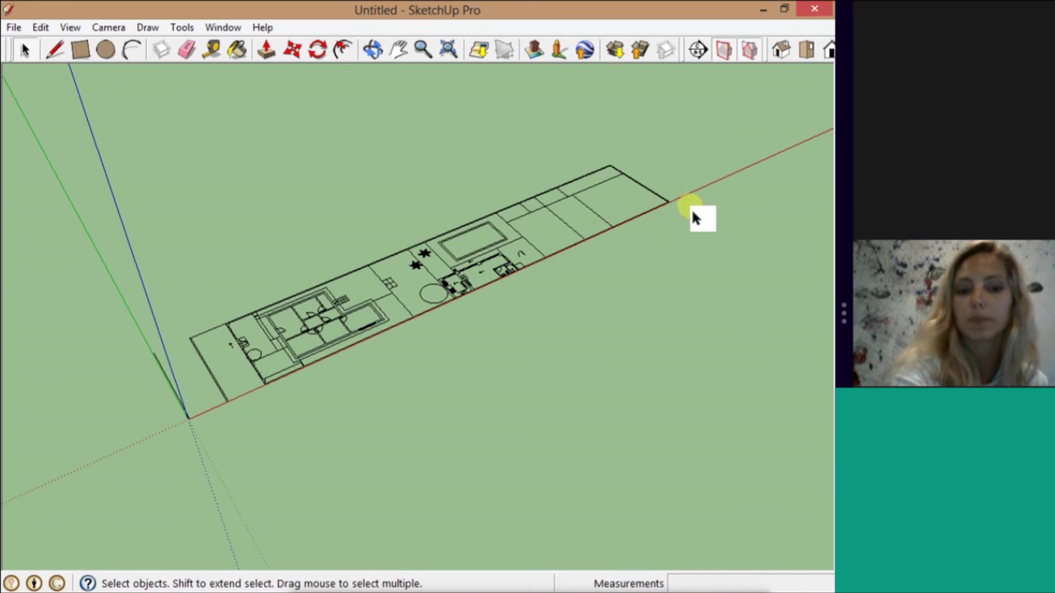
scroll(36, 356, up, 2)
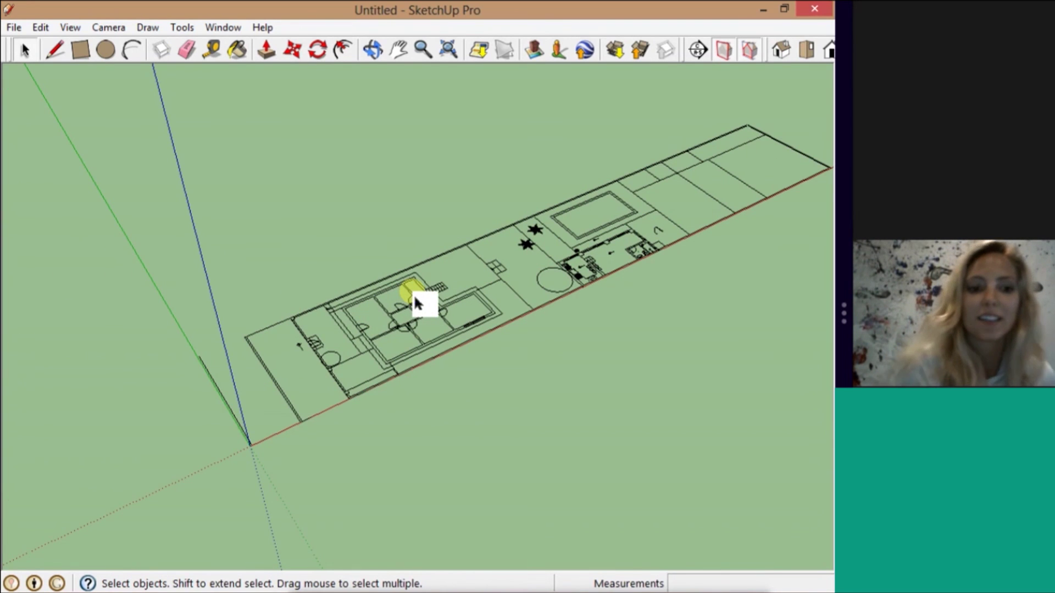